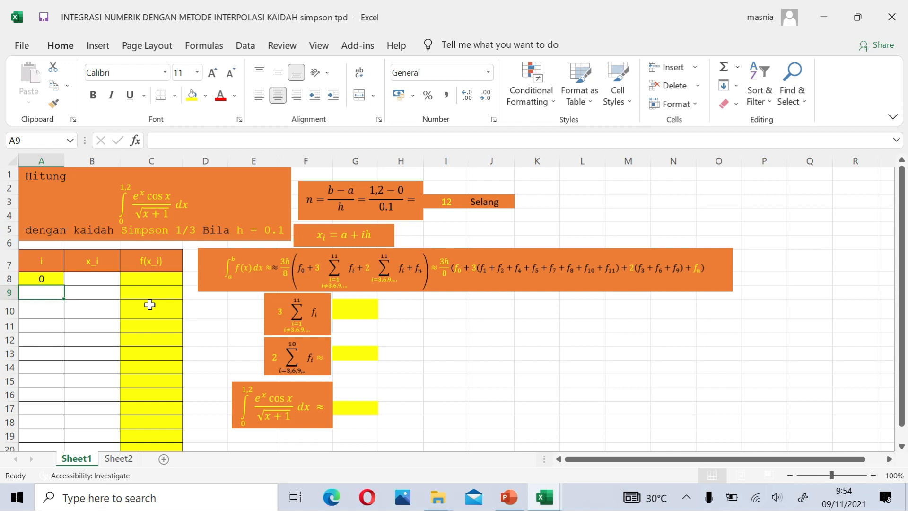
Step: Number the i column by entering =A8+1 in cell A9 and filling it down to A20
type("=")
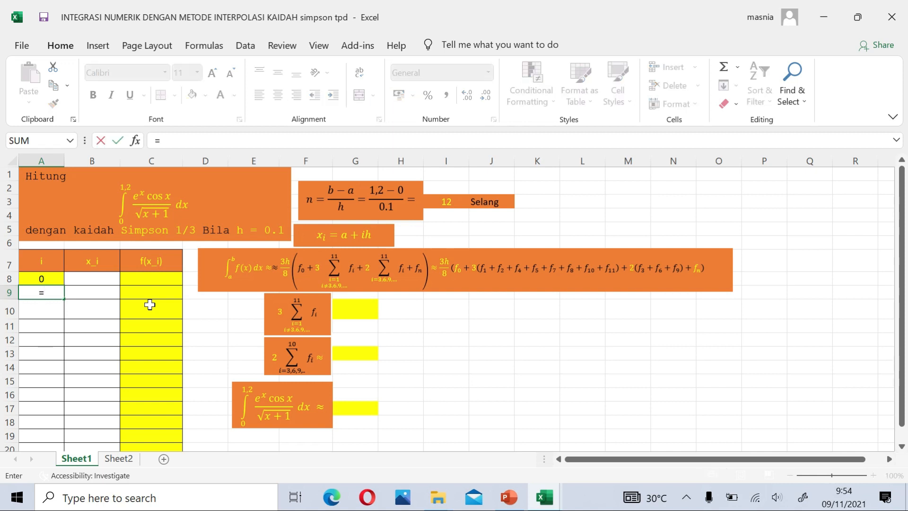
left_click(43, 279)
type("+1")
key("Return")
left_click(44, 293)
left_click_drag(64, 299, 63, 433)
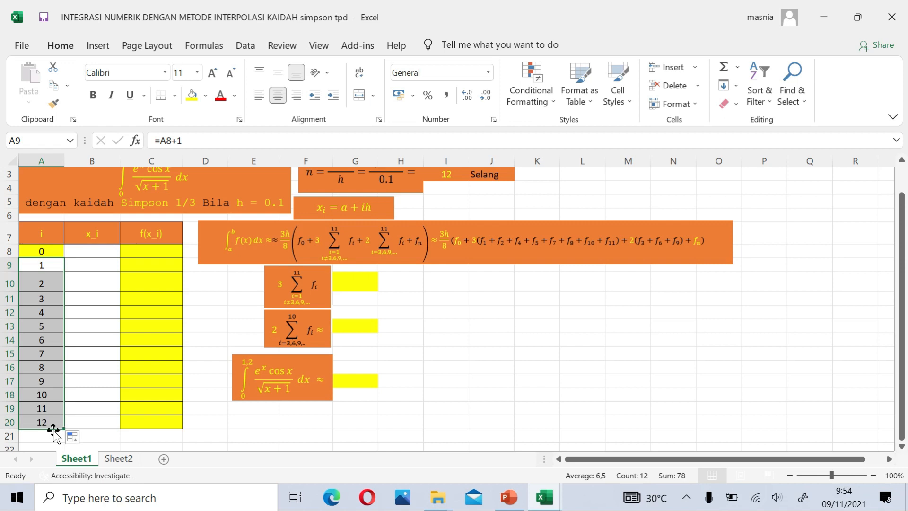
Step: Calculate the x_i values with =0+(A8*0,1) in cell B8 and fill the formula down to B20
scroll(491, 191, "up", 1)
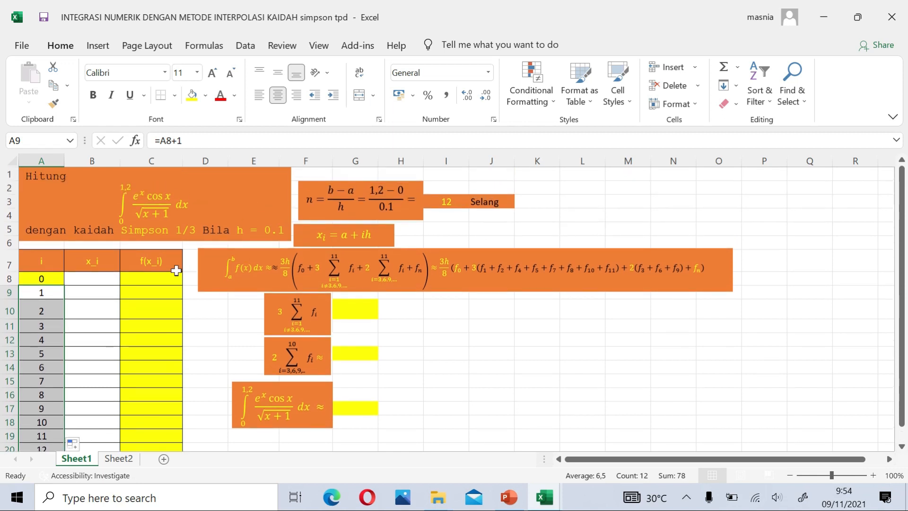
left_click(94, 278)
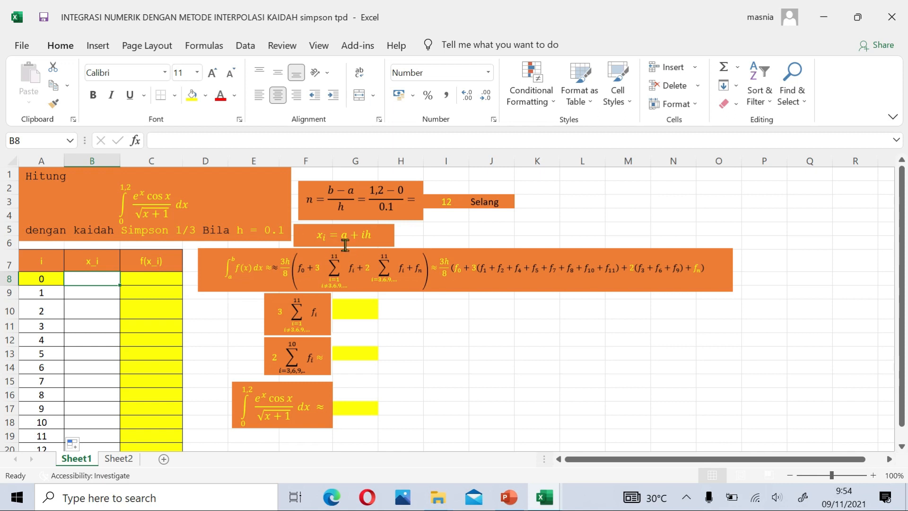
type("=")
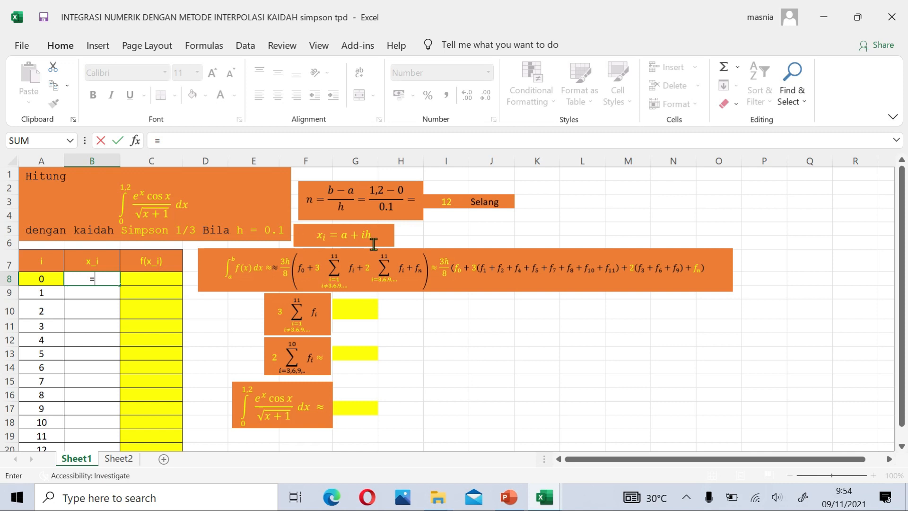
type("0+(")
left_click(43, 278)
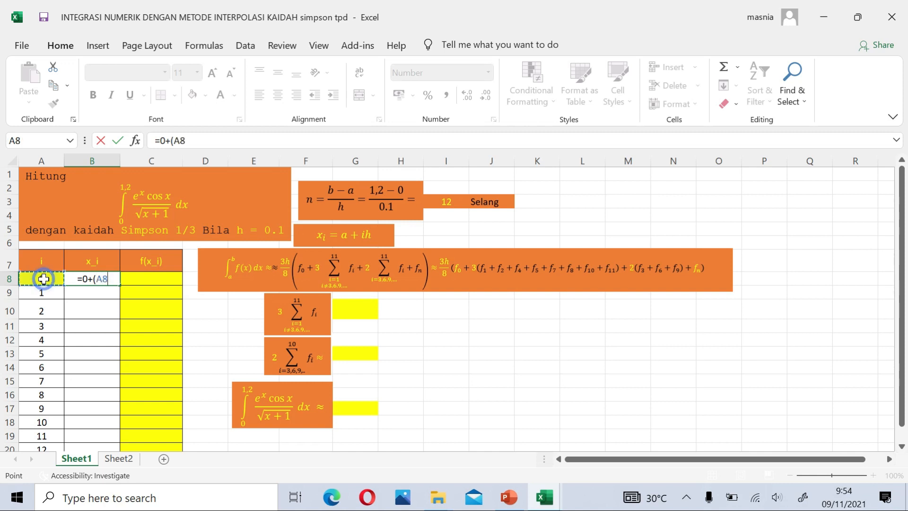
type("*")
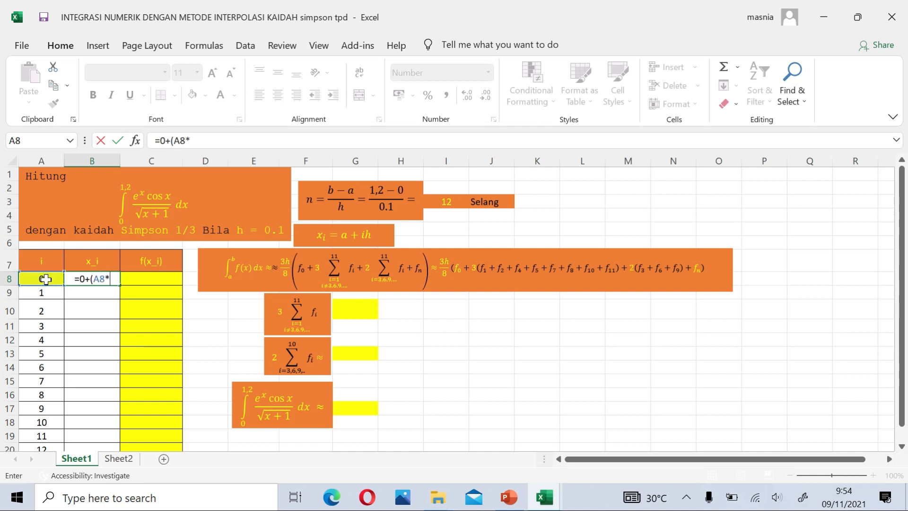
type("0,1)")
key("ctrl+Return")
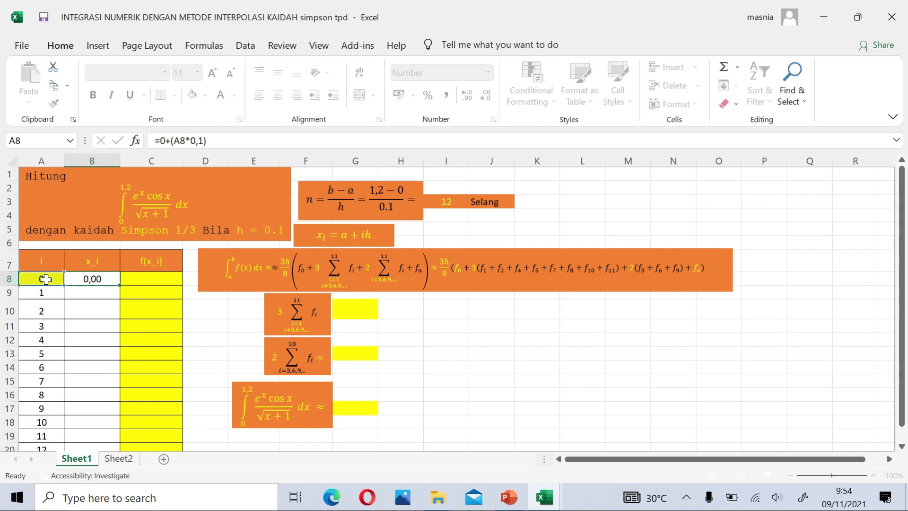
left_click_drag(116, 283, 119, 428)
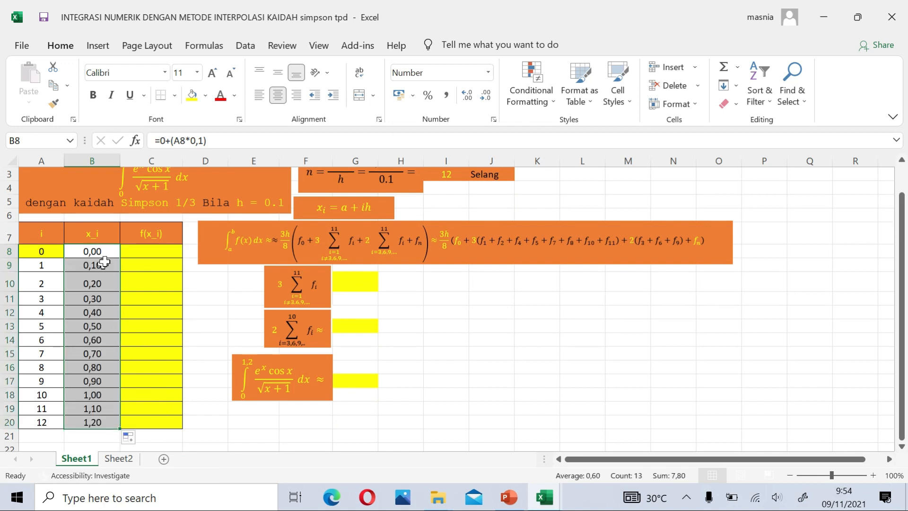
Step: Start the f(x_i) formula in cell C8 with the numerator =(EXP(B8)*COS(B8)
scroll(110, 423, "up", 1)
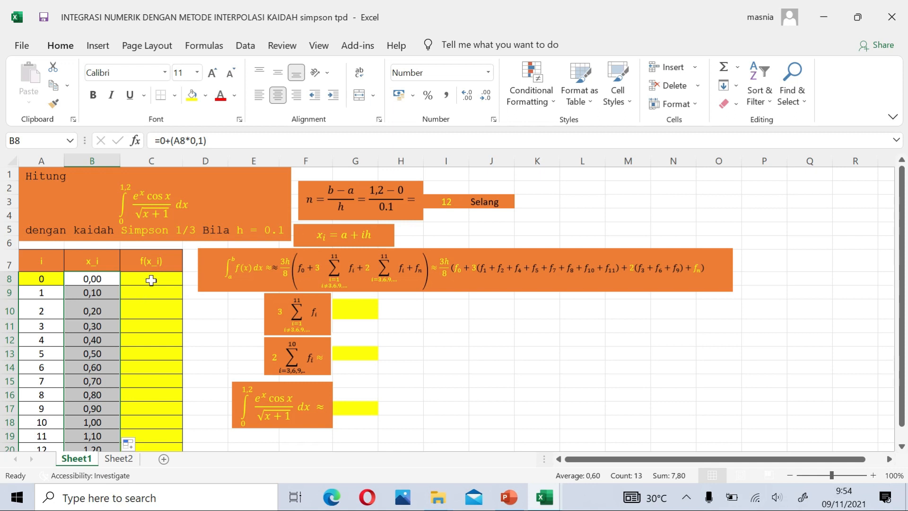
left_click(151, 279)
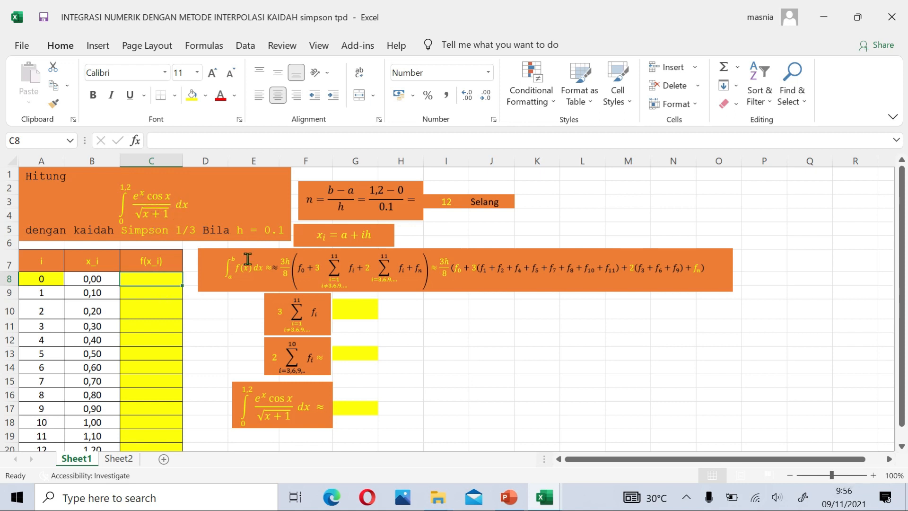
type("=(")
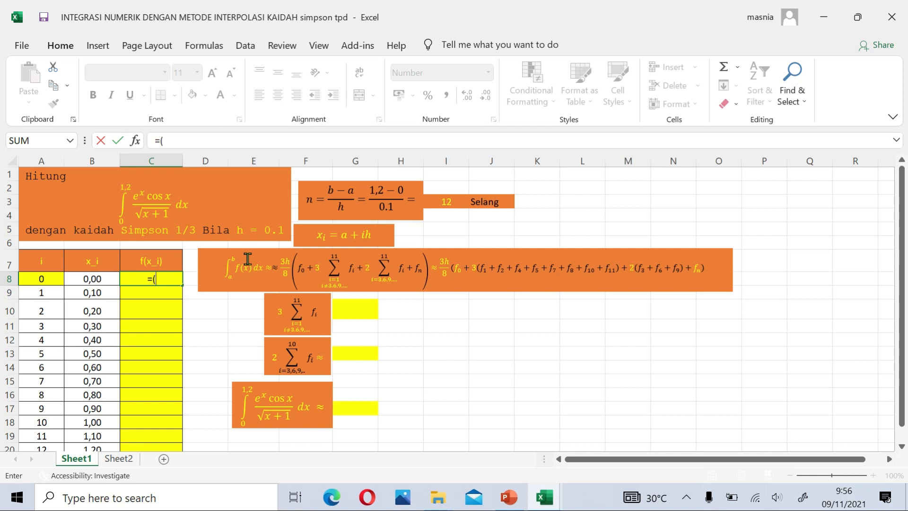
type("ex")
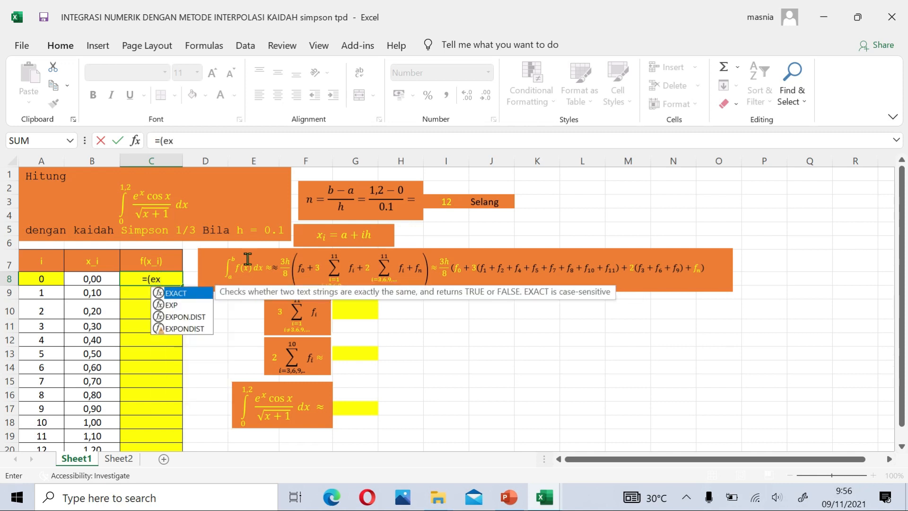
double_click(185, 305)
left_click(93, 276)
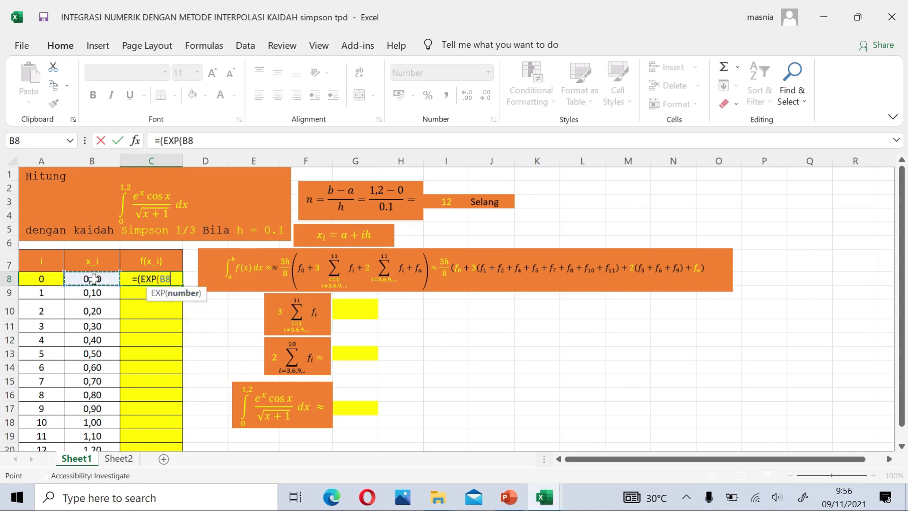
type(")*")
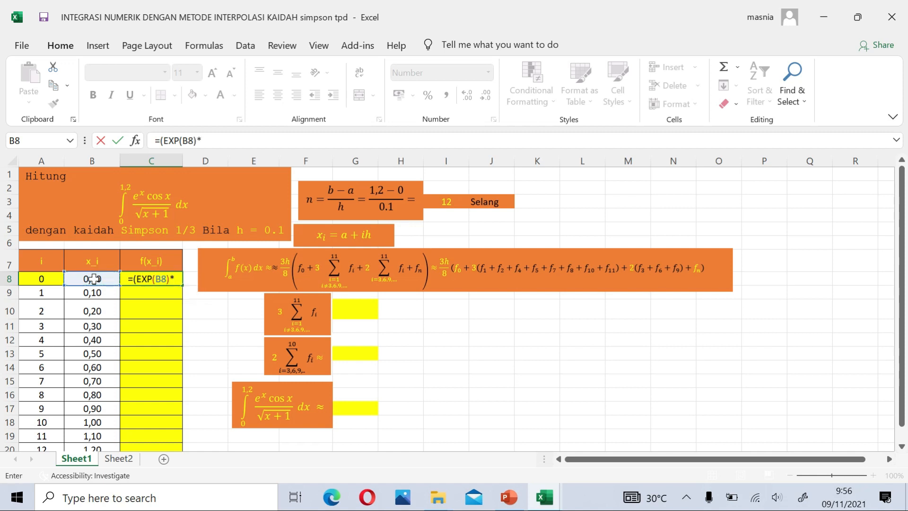
type("co")
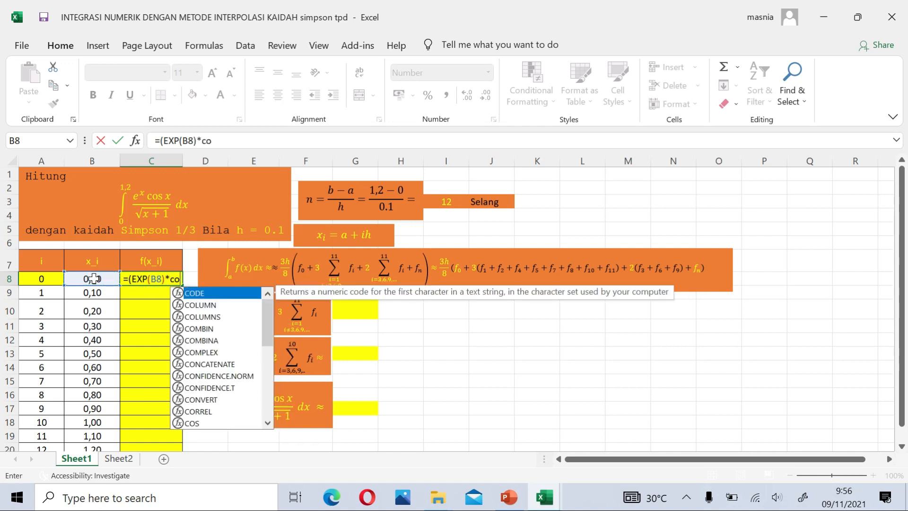
type("s")
double_click(195, 290)
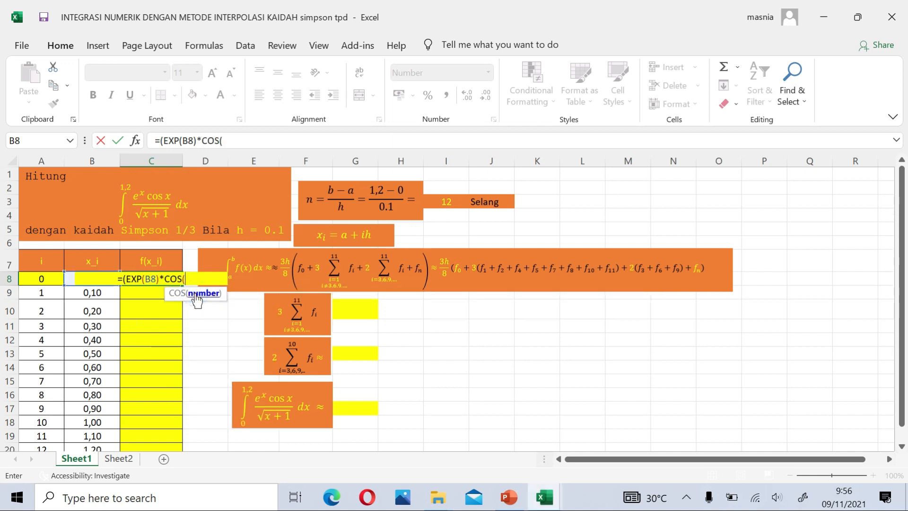
type("B*")
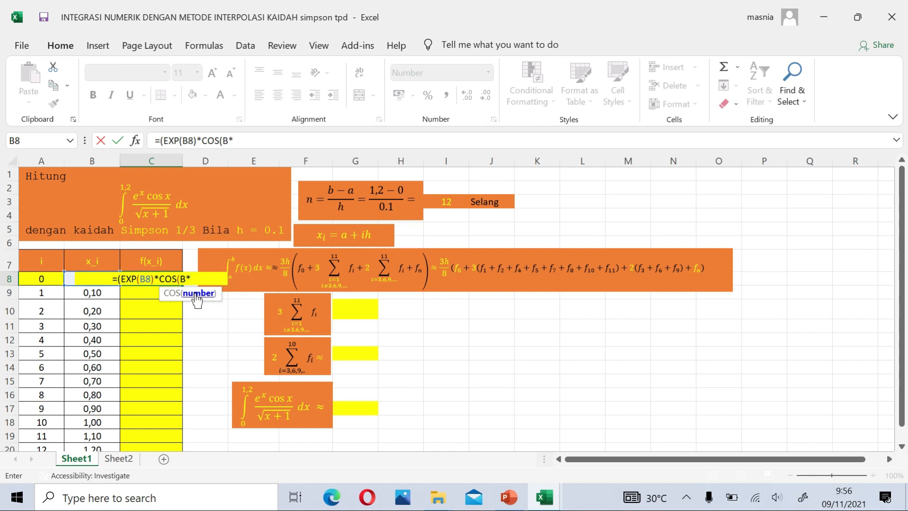
key("BackSpace")
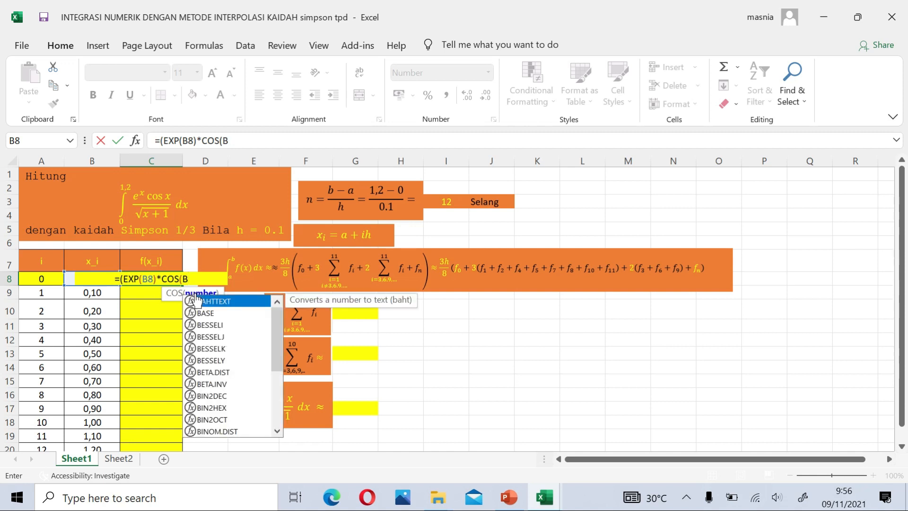
type("8)")
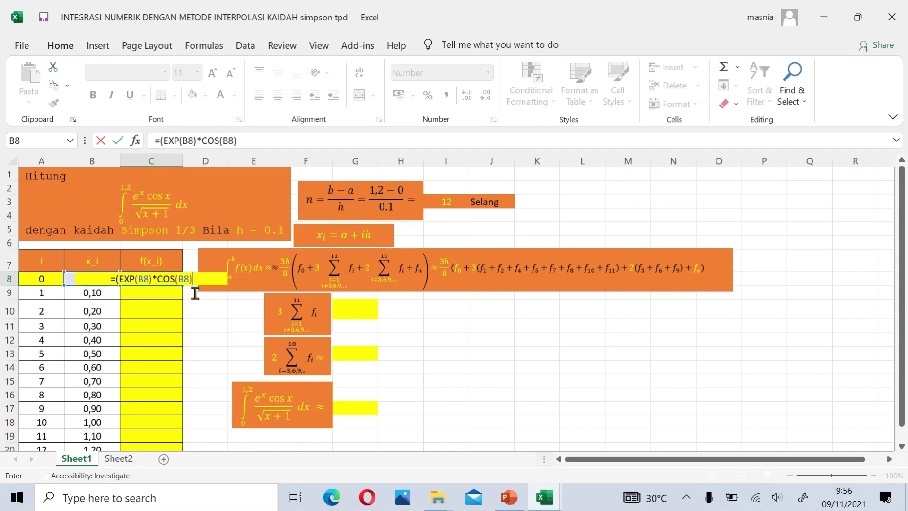
Step: Complete the C8 formula as =(EXP(B8)*COS(B8))/(SQRT(B8+1)) and fill it down to C20
type(")/(")
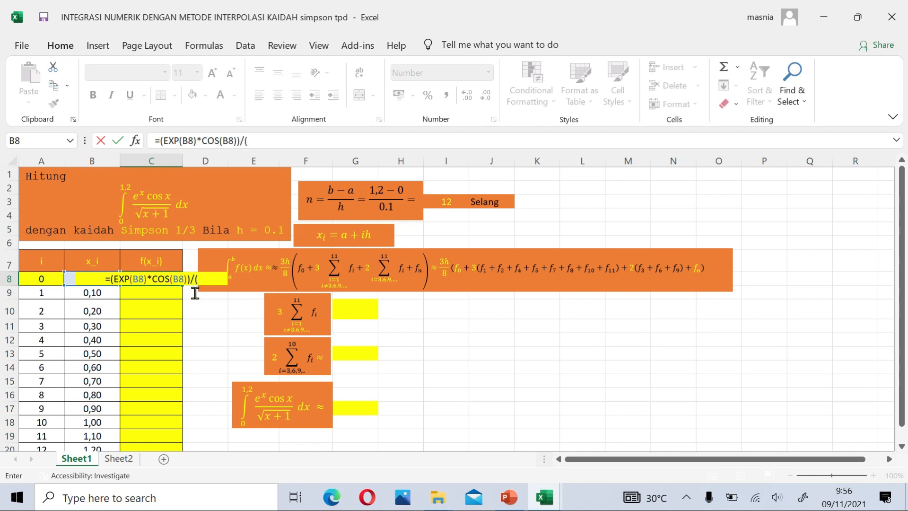
type("sqrt")
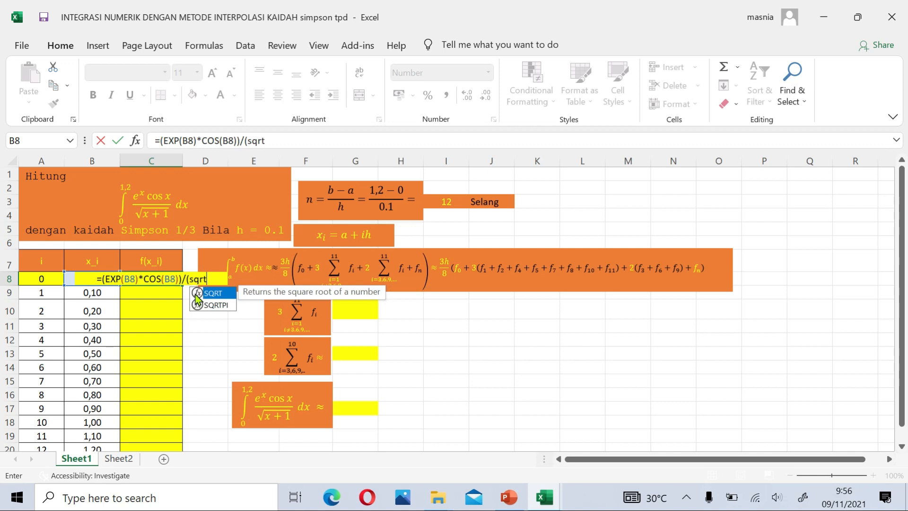
double_click(199, 292)
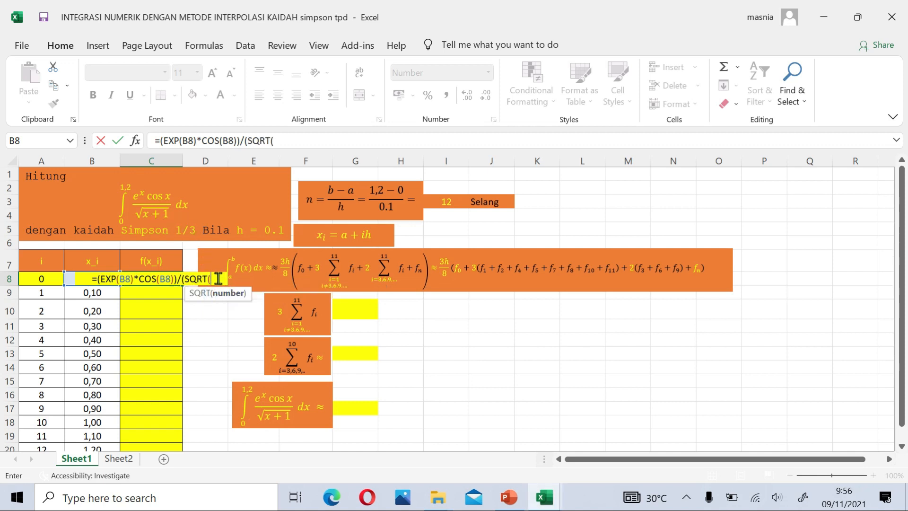
type("B")
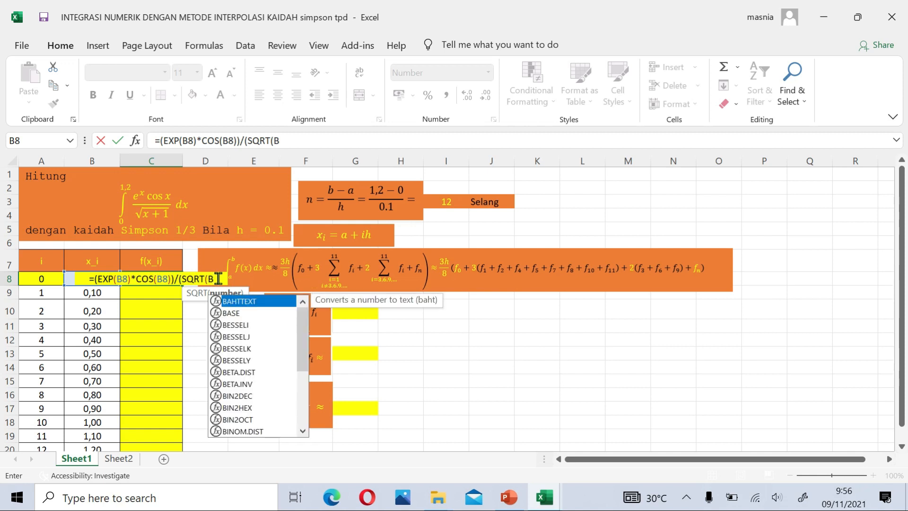
type("8+")
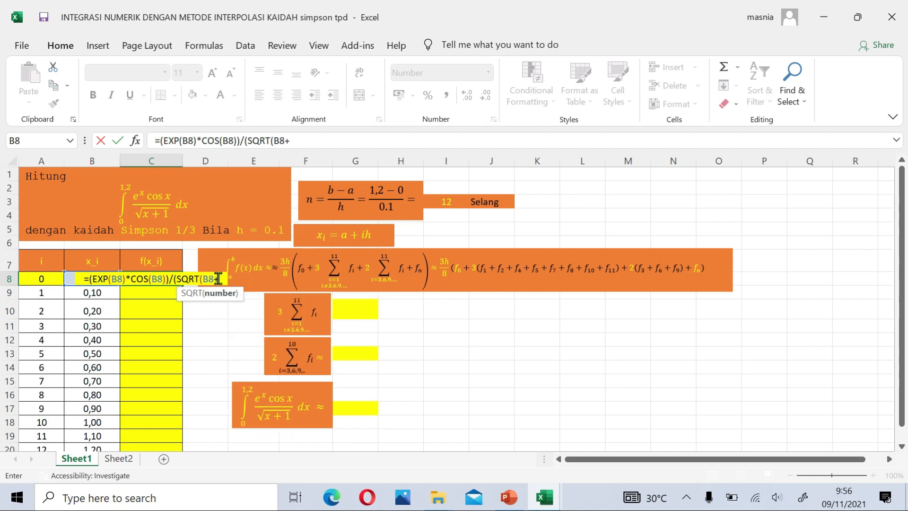
type("1))")
key("ctrl+Return")
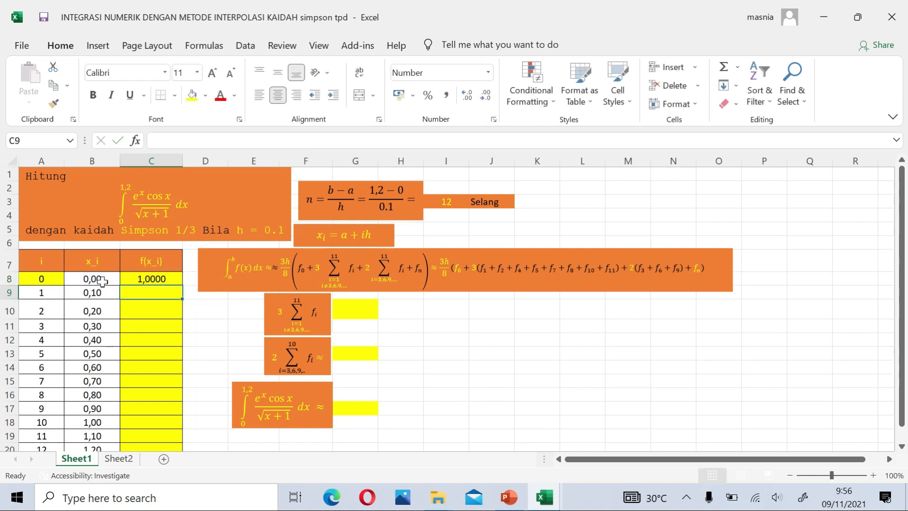
left_click(156, 279)
left_click_drag(182, 284, 185, 428)
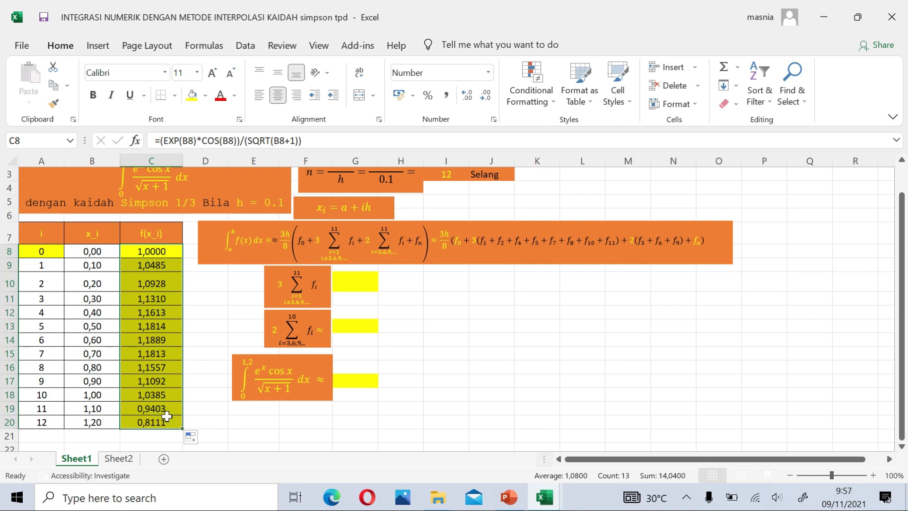
Step: Start the tripled-sum formula in cell G10 with the first four terms, =3*(C9+C10+C12+C13+
scroll(199, 412, "up", 1)
left_click(361, 312)
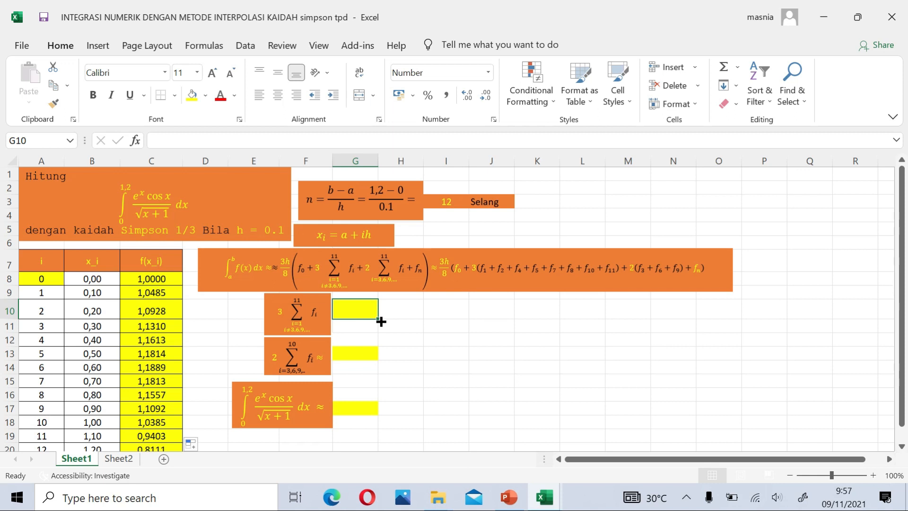
type("=")
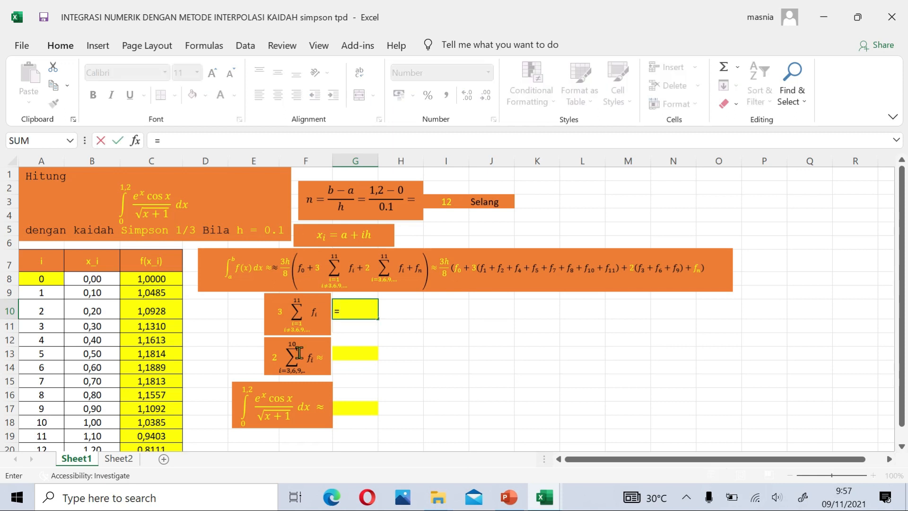
type("3*(")
left_click(145, 292)
type("+")
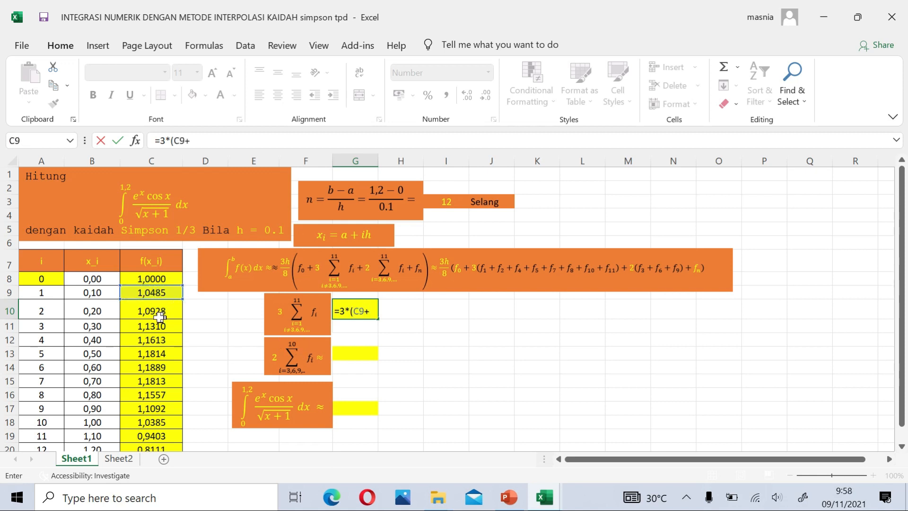
left_click(160, 316)
type("+")
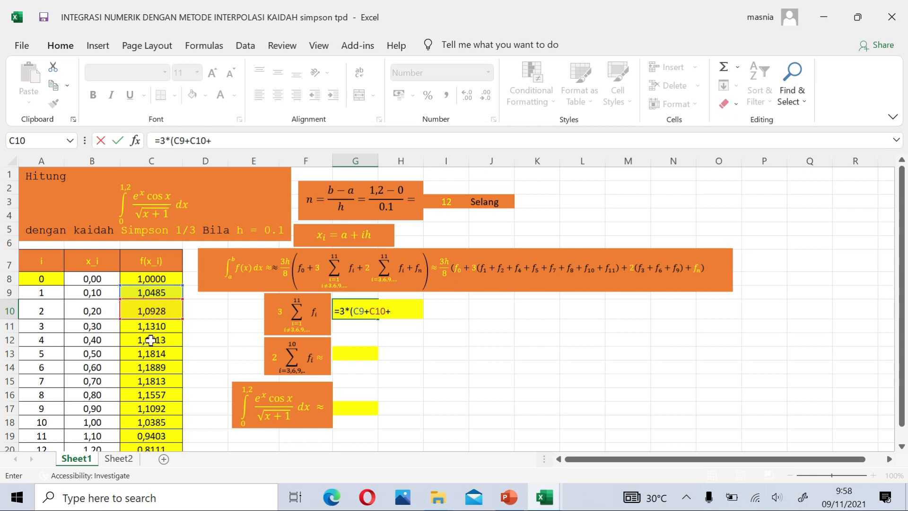
left_click(151, 340)
type("+")
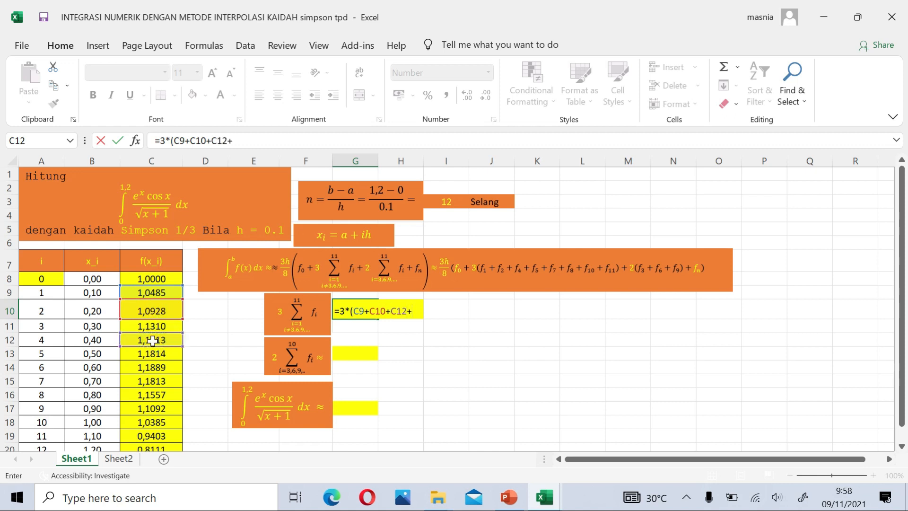
left_click(153, 354)
type("+")
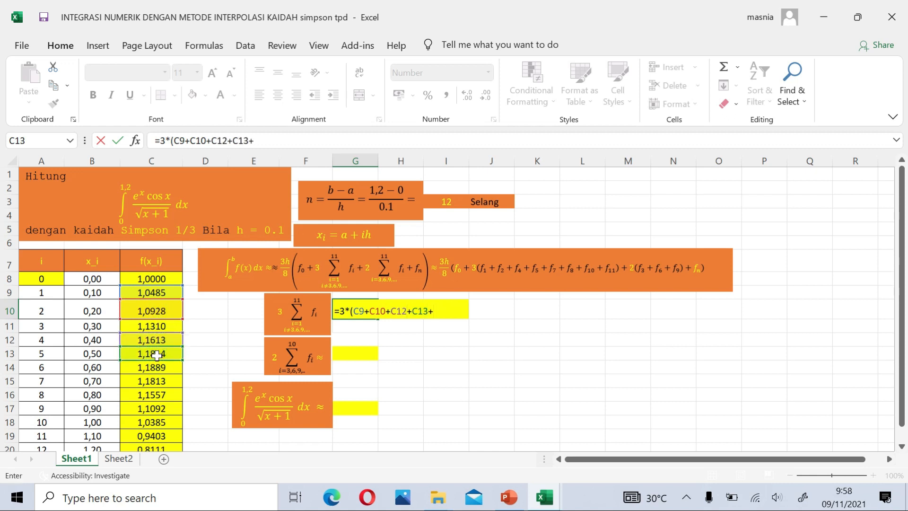
Step: Complete the G10 formula as =3*(C9+C10+C12+C13+C15+C16+C18+C19)
left_click(152, 381)
type("+")
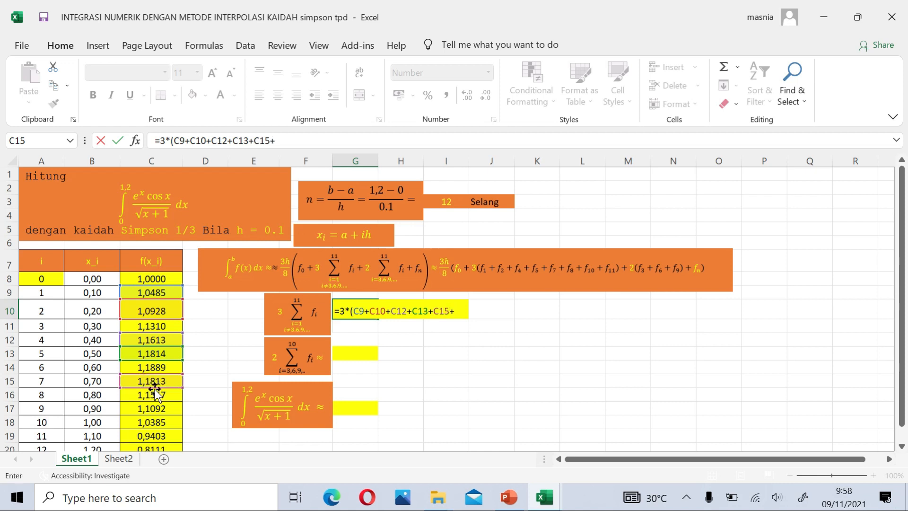
left_click(154, 394)
type("+")
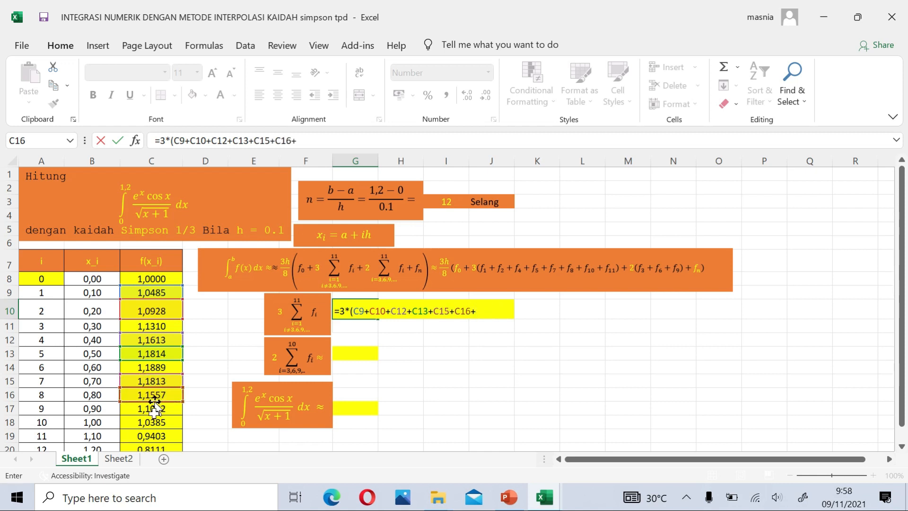
left_click(152, 423)
type("+")
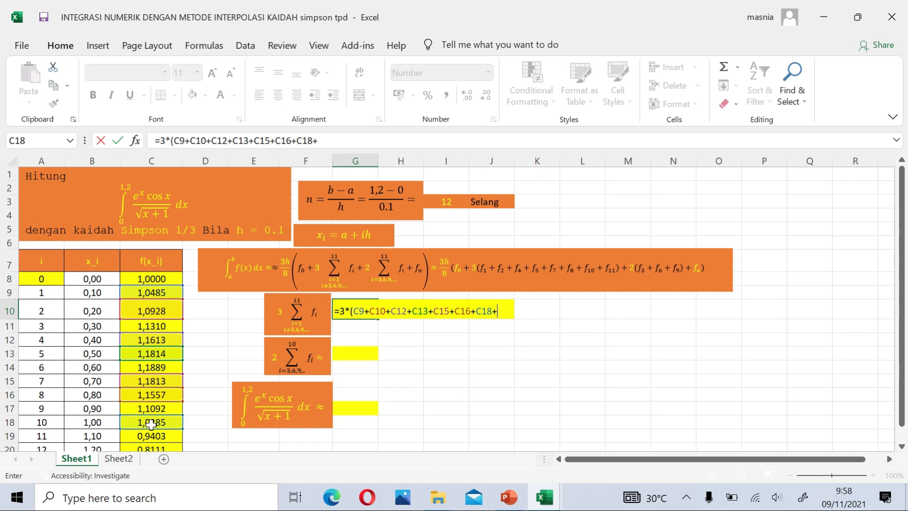
left_click(162, 439)
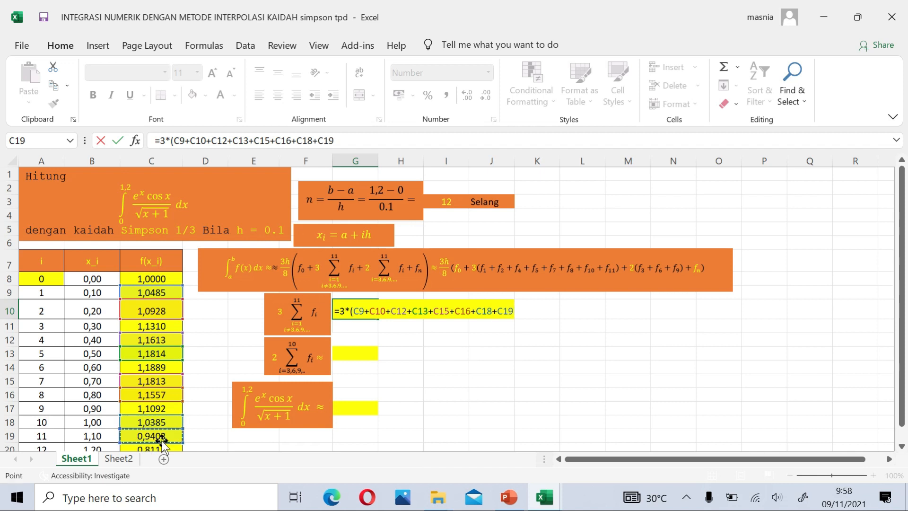
type(")")
key("Return")
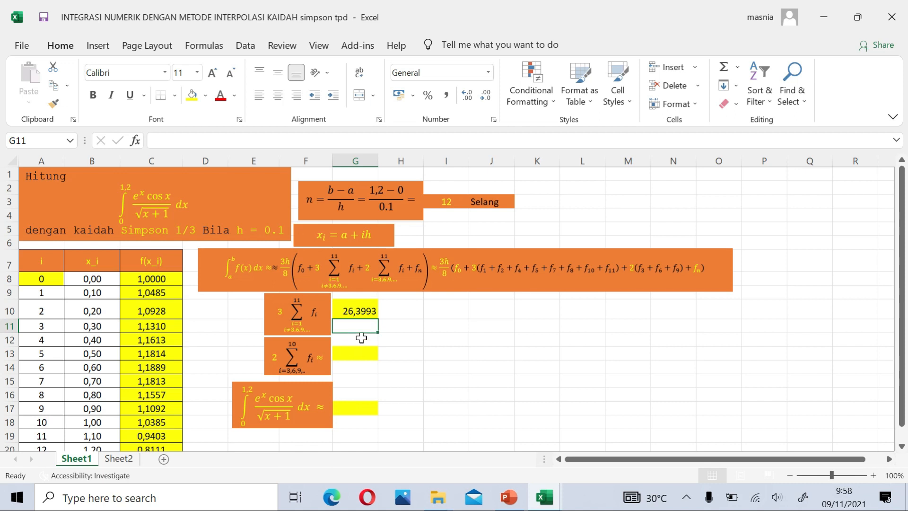
Step: Calculate the doubled sum of every third f(x_i) term in cell G13 with =2*(C11+C14+C17)
left_click(356, 359)
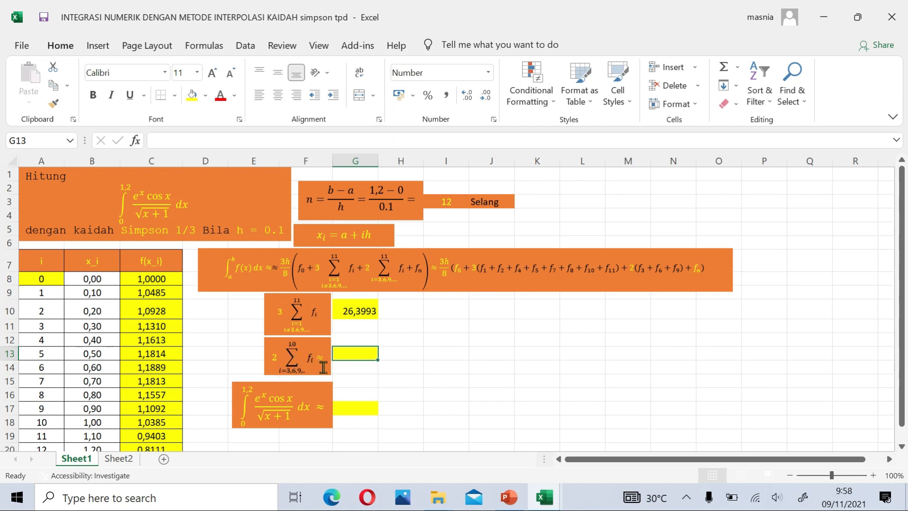
type("=2*(")
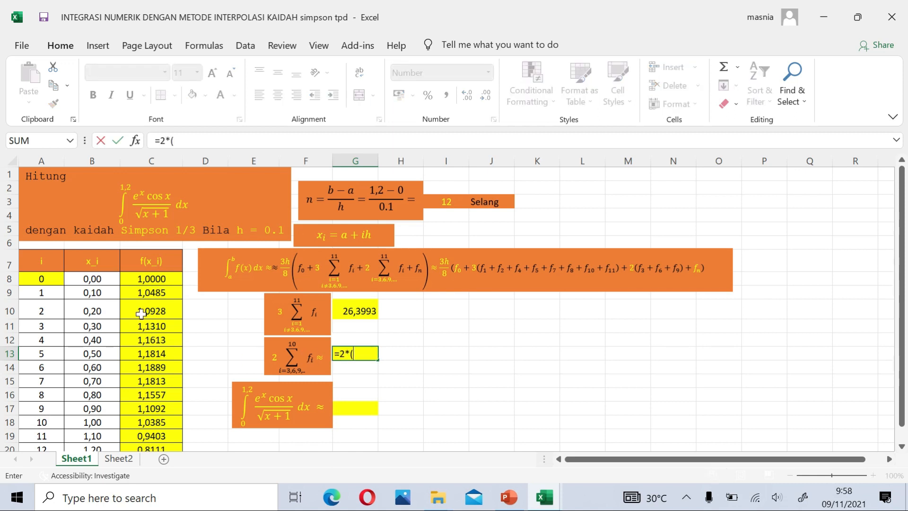
left_click(157, 326)
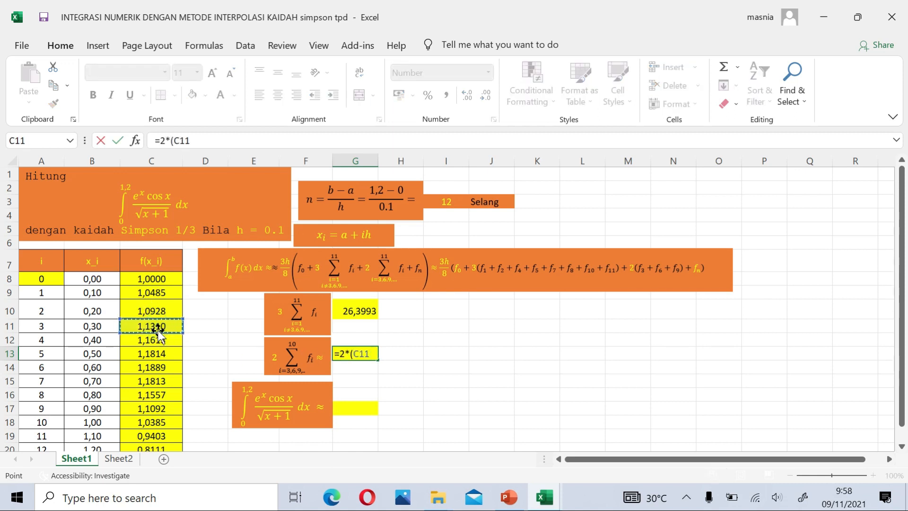
type("+")
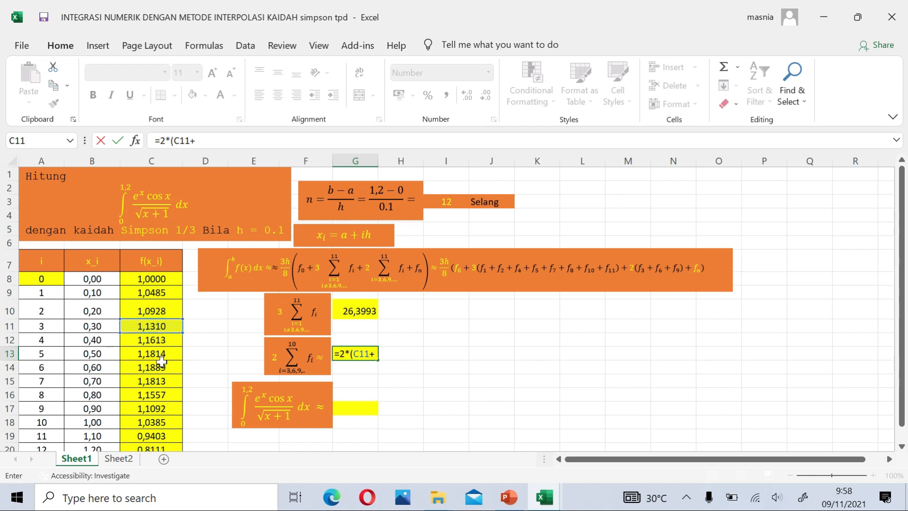
left_click(161, 367)
type("+")
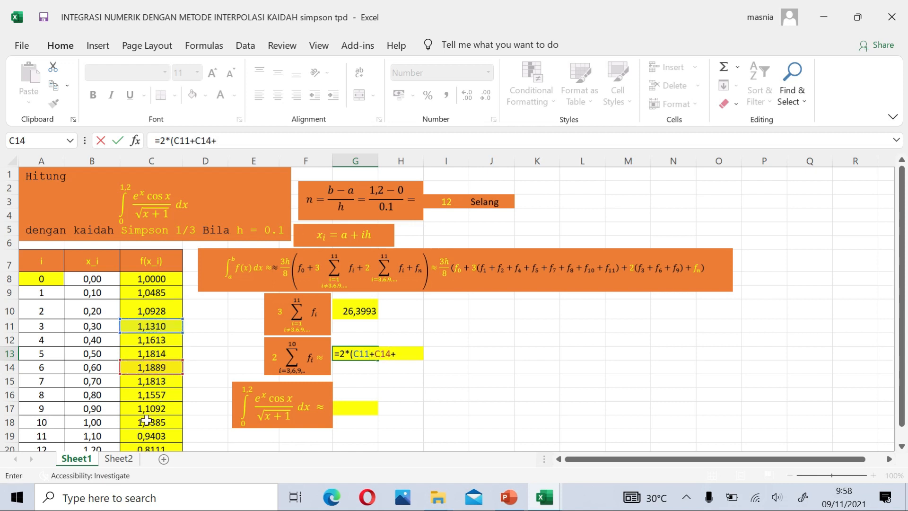
left_click(152, 411)
type(")")
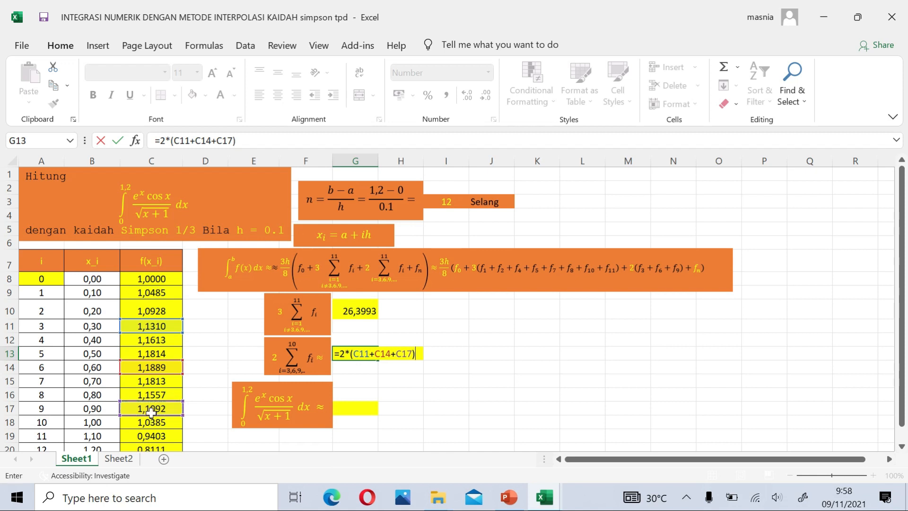
key("Return")
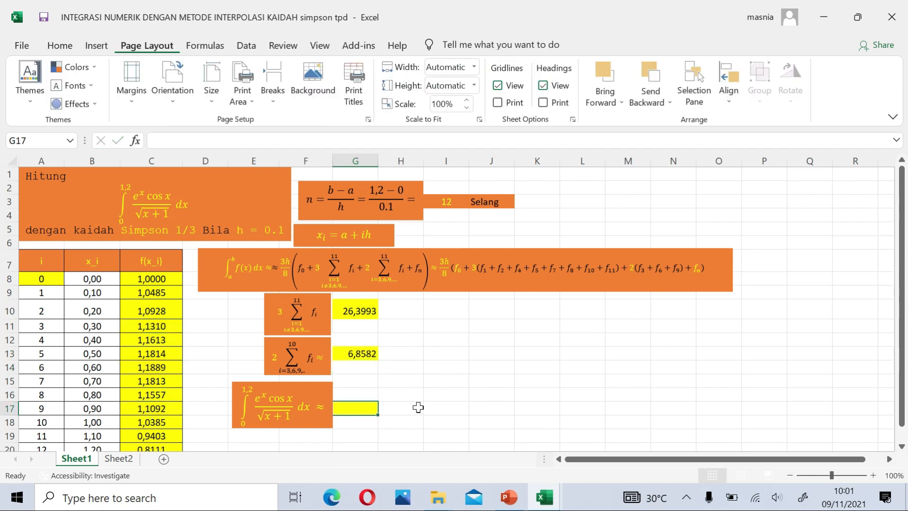
Step: Start the integral formula in cell G17 with the 3h/8 factor =((3*0,1)/8)
left_click(415, 408)
left_click(349, 402)
type("=(")
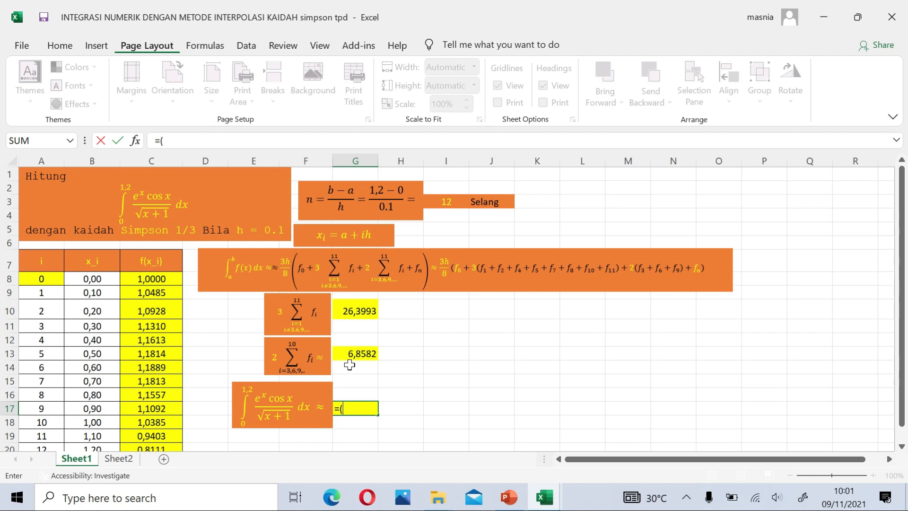
type("(3*0,1)/")
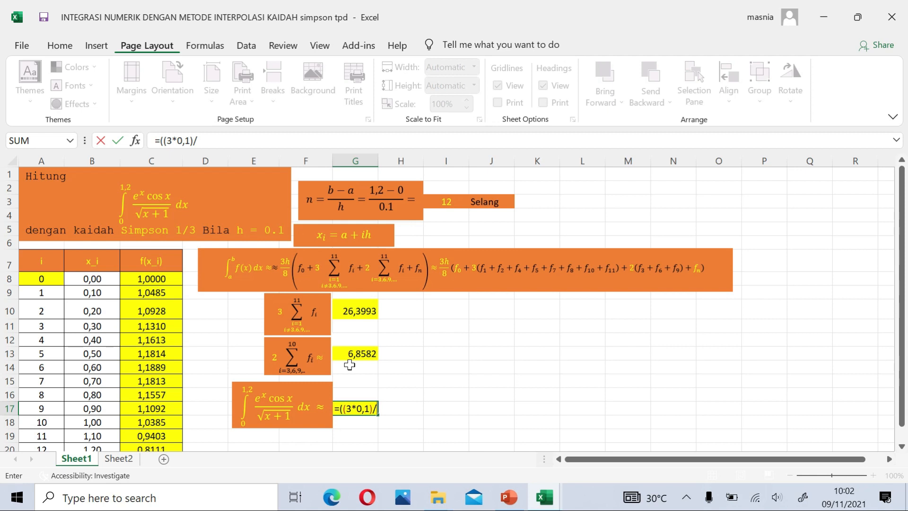
type("8)")
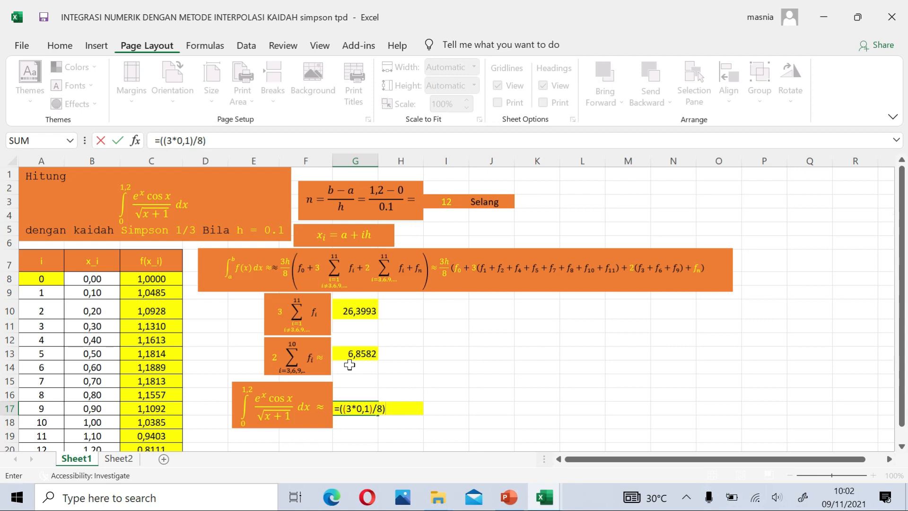
Step: Complete the G17 integral formula as =((3*0,1)/8)*(C8+G10+G13+C20)
type("*(")
left_click(154, 280)
type("+")
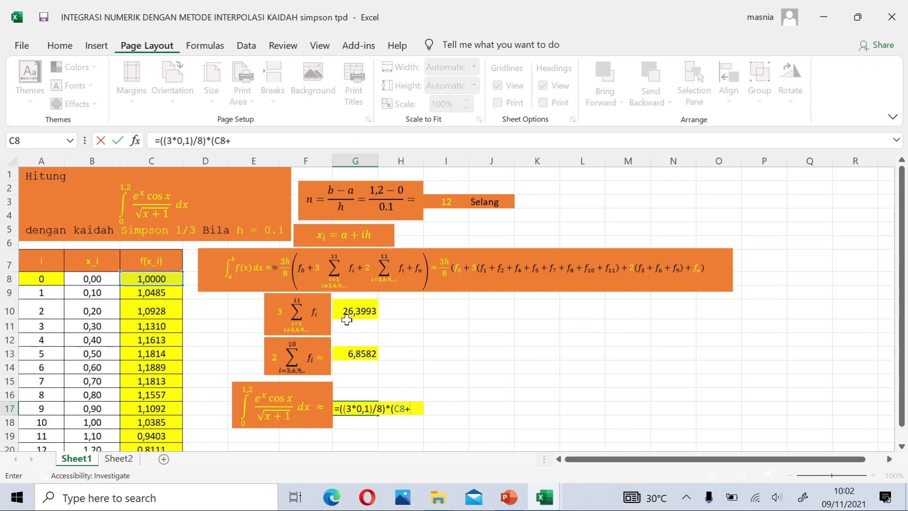
left_click(351, 312)
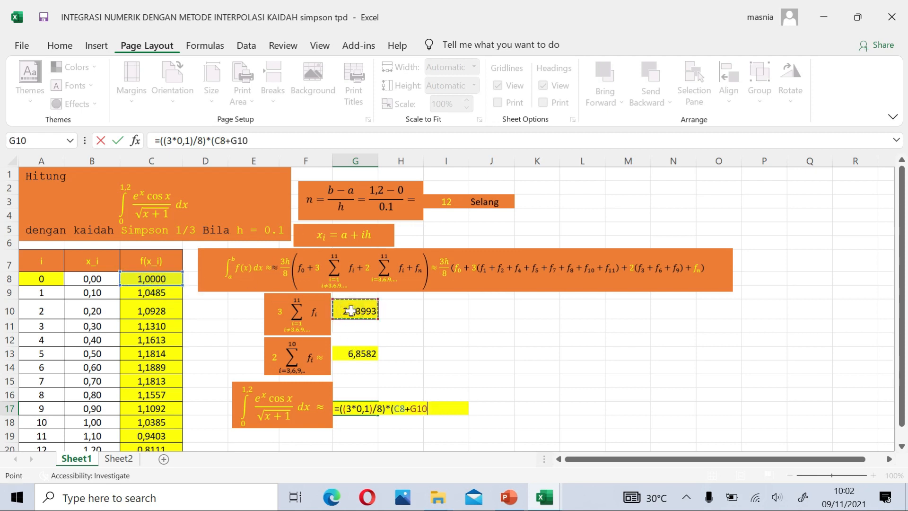
type("+")
left_click(342, 353)
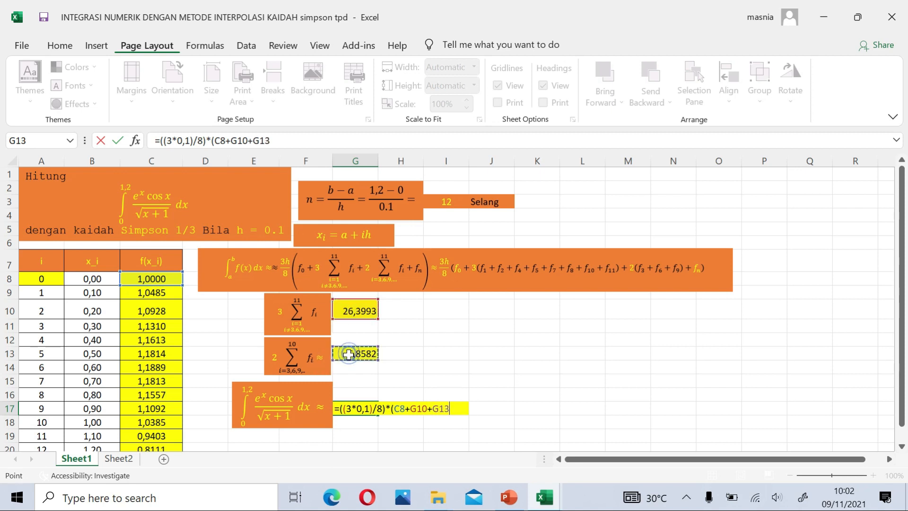
type("+")
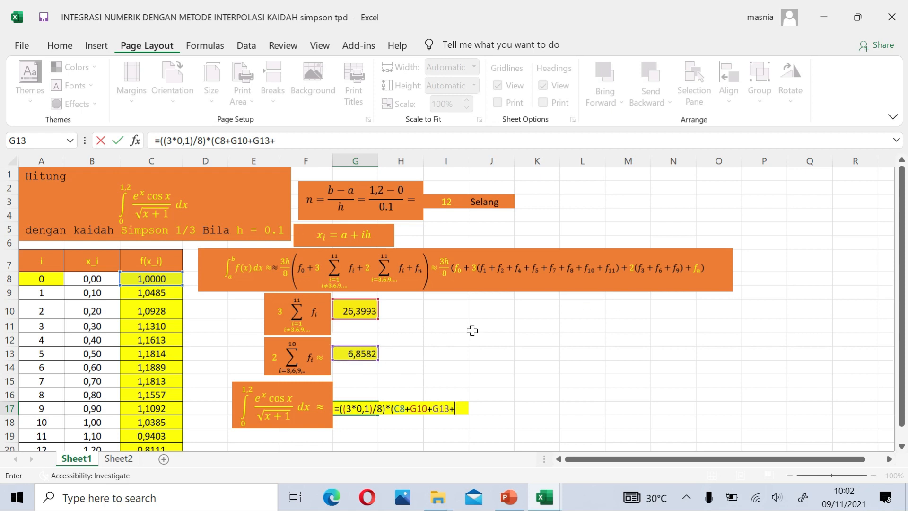
left_click(148, 448)
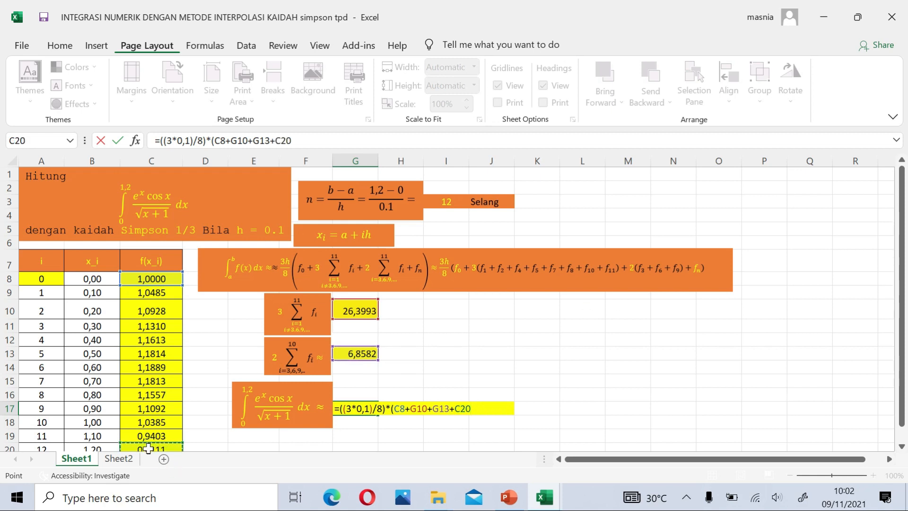
type(")")
key("Return")
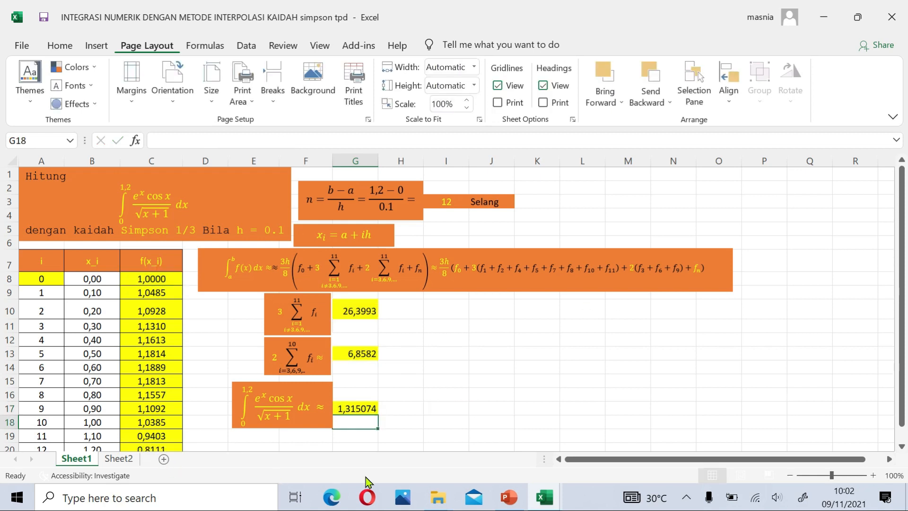